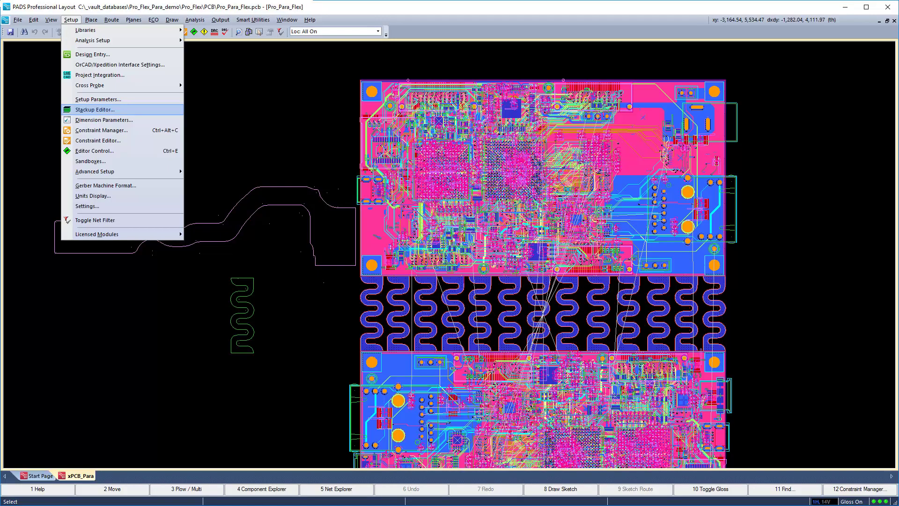
pyautogui.click(82, 110)
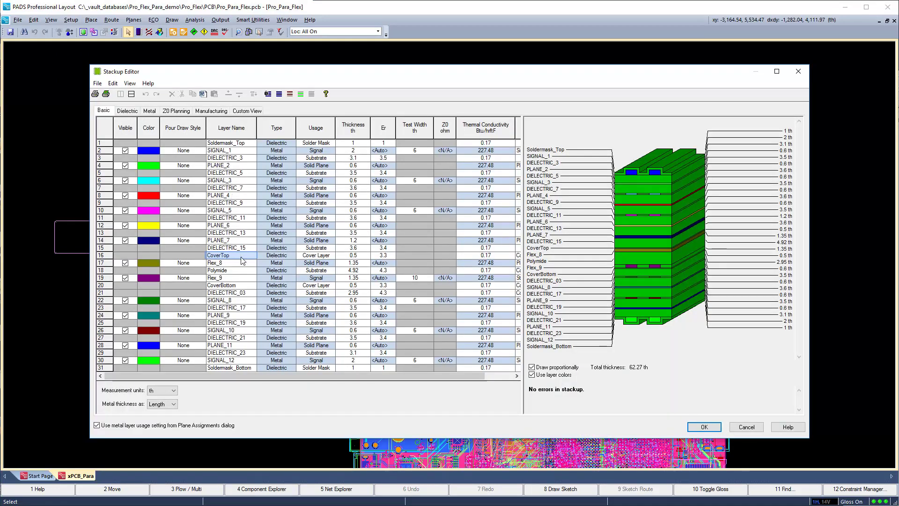
pyautogui.press('Down')
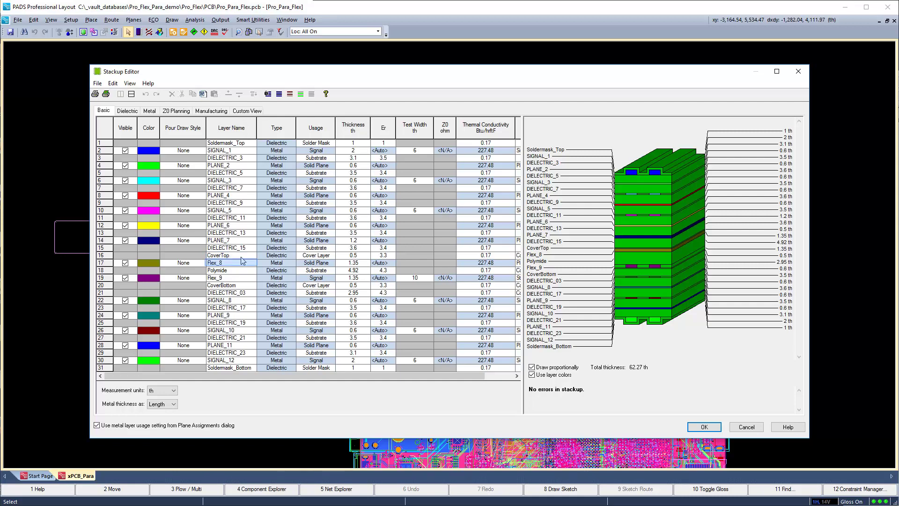
pyautogui.press('Down')
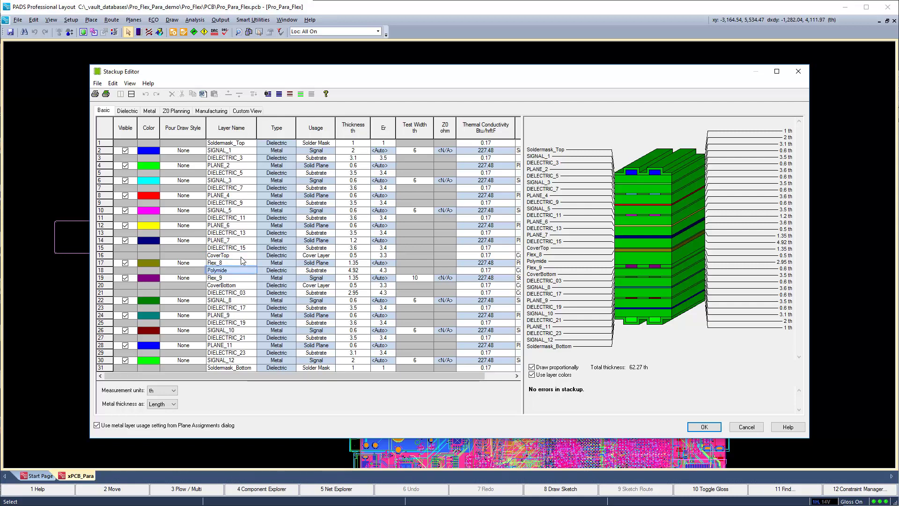
pyautogui.press('Down')
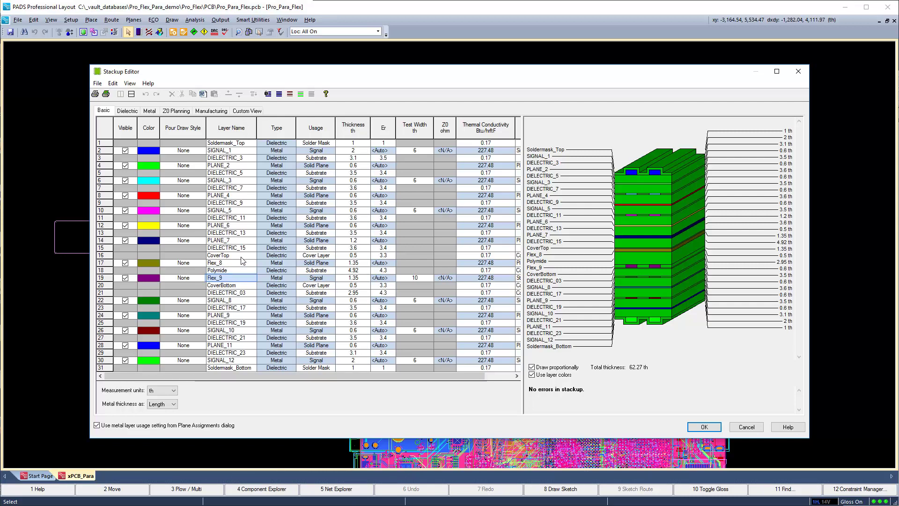
pyautogui.press('Down')
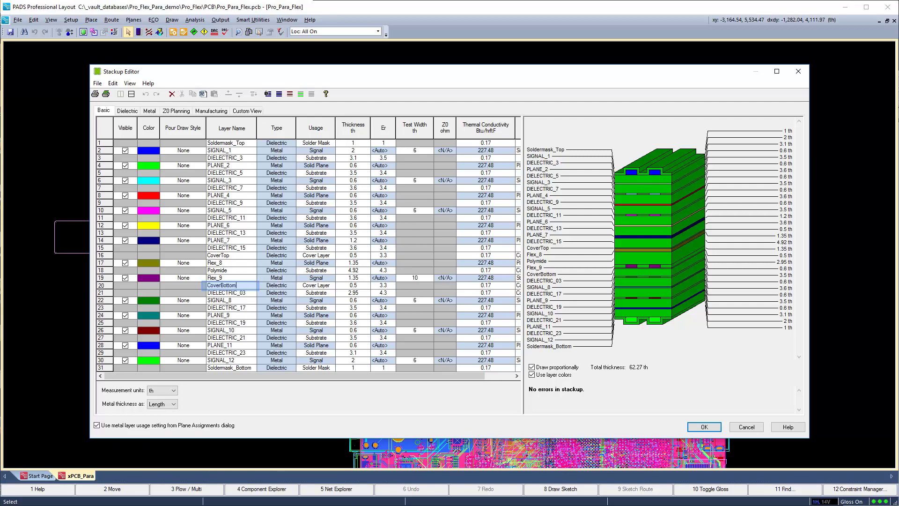
pyautogui.click(353, 285)
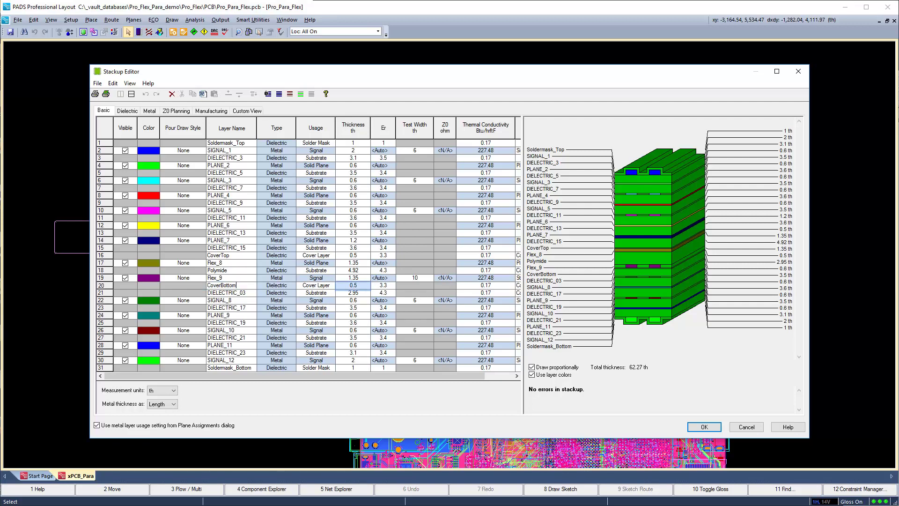
pyautogui.press('Tab')
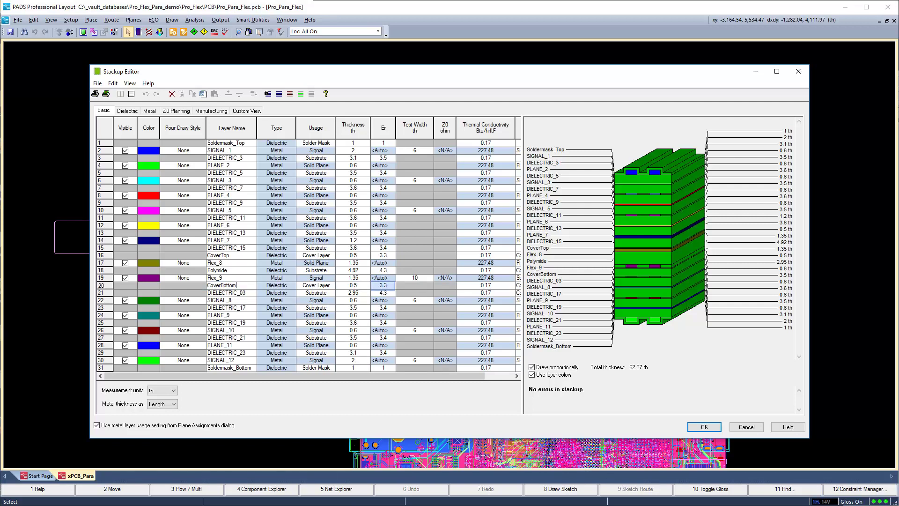
pyautogui.press('Tab')
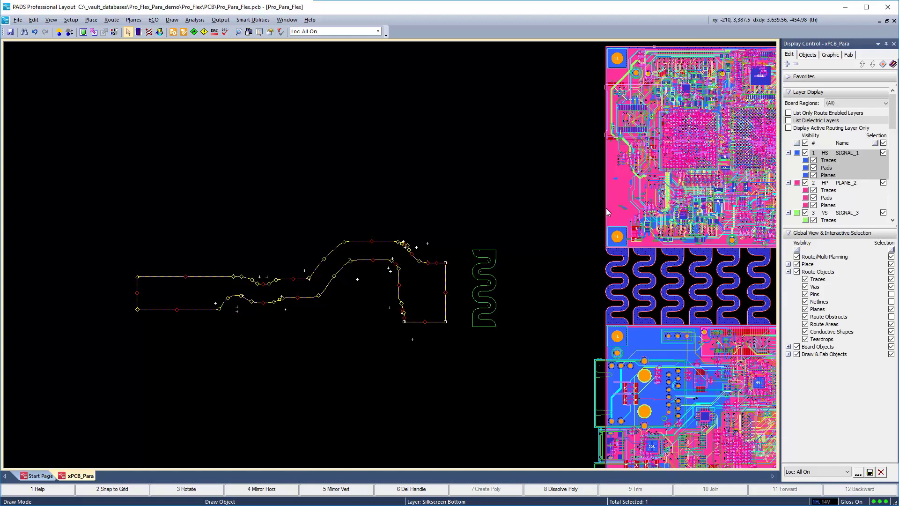
pyautogui.doubleClick(606, 212)
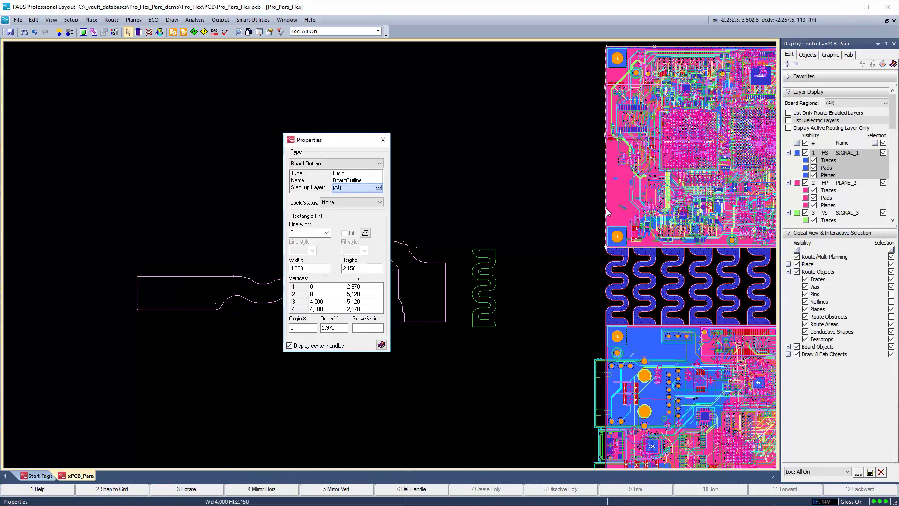
pyautogui.click(379, 188)
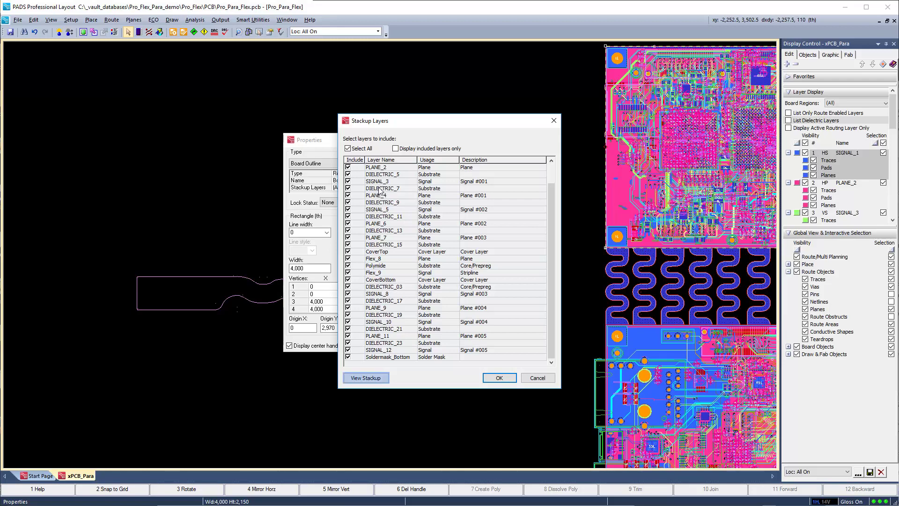
pyautogui.click(368, 379)
pyautogui.click(370, 381)
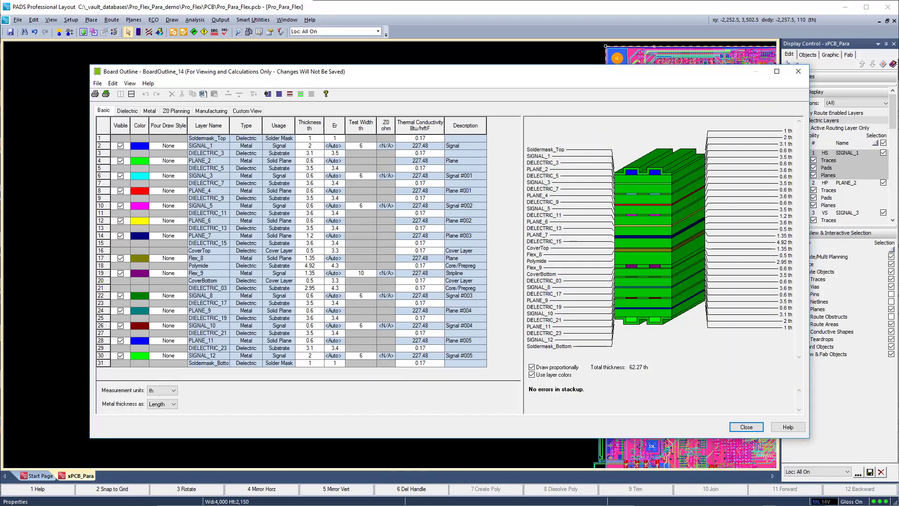
pyautogui.hotkey('alt', 'F4')
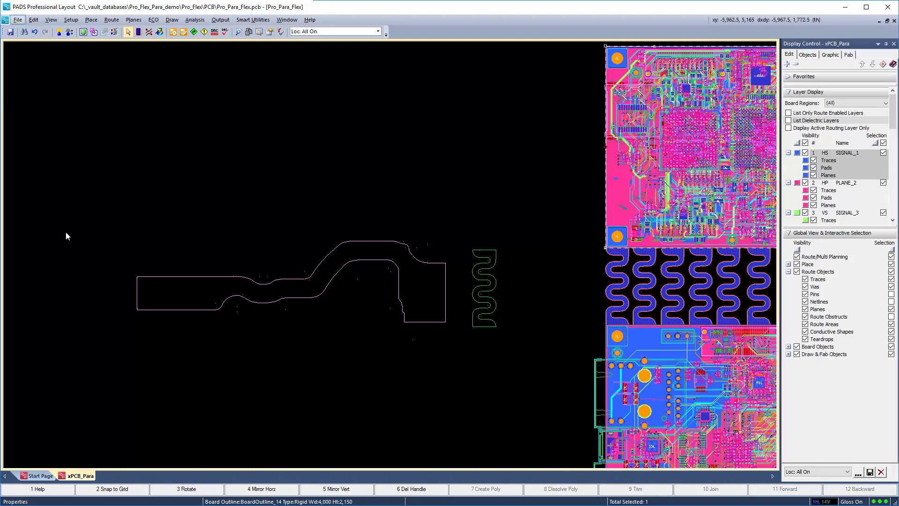
pyautogui.click(18, 20)
pyautogui.moveTo(66, 162)
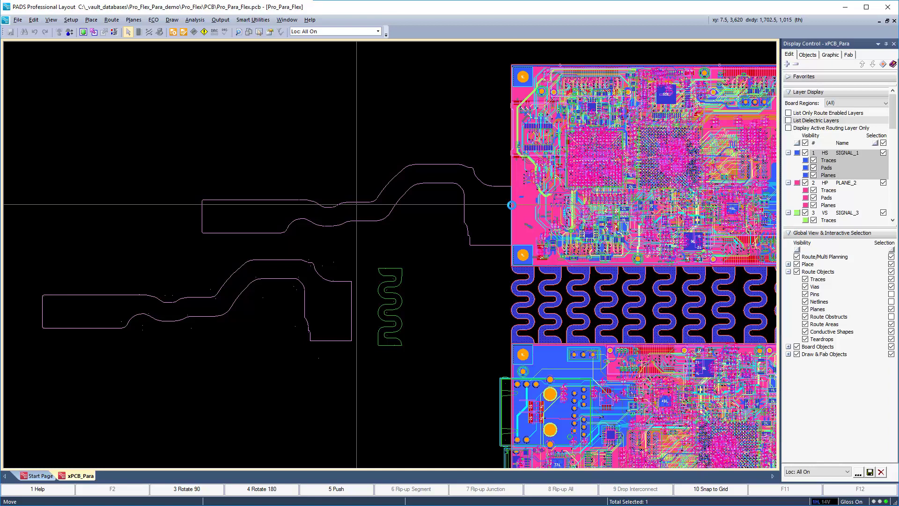
# - Shift the upper flex outline until its right end meets the rigid board edge, then open its properties
pyautogui.click(512, 204)
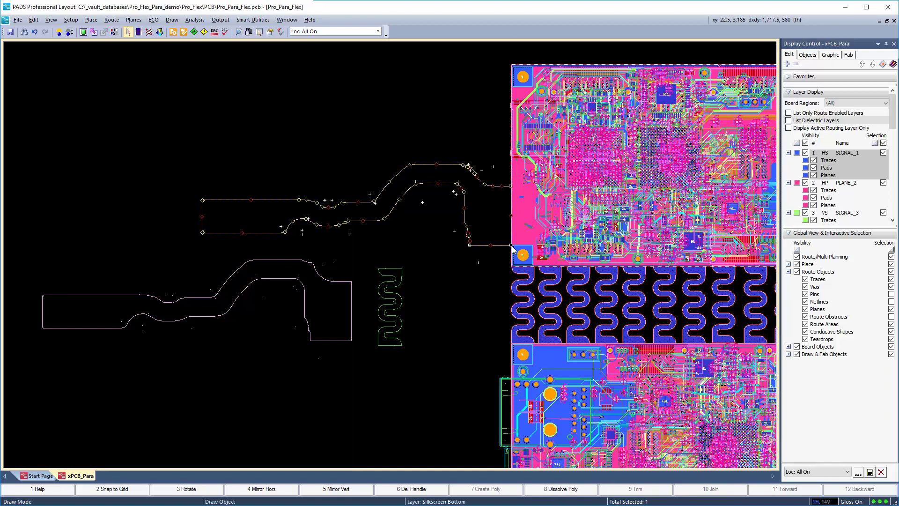
pyautogui.scroll(5, 514, 249)
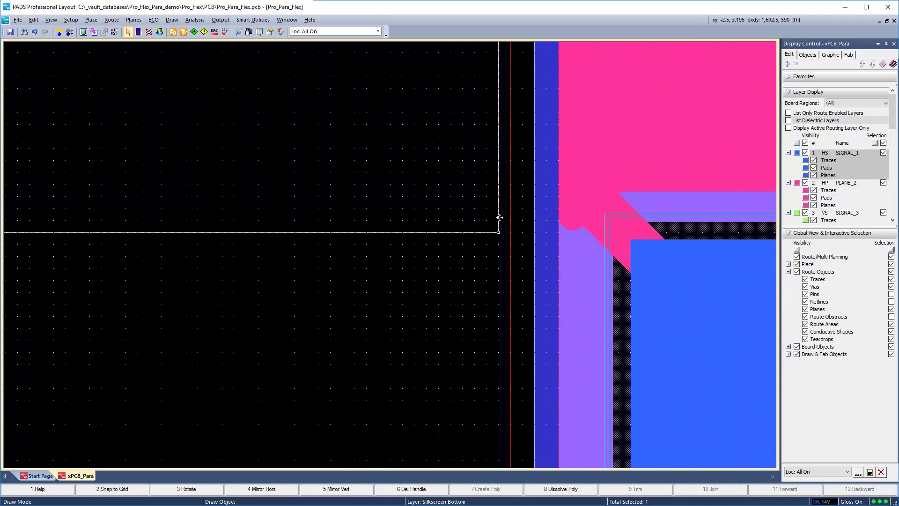
pyautogui.moveTo(500, 217); pyautogui.dragTo(505, 217)
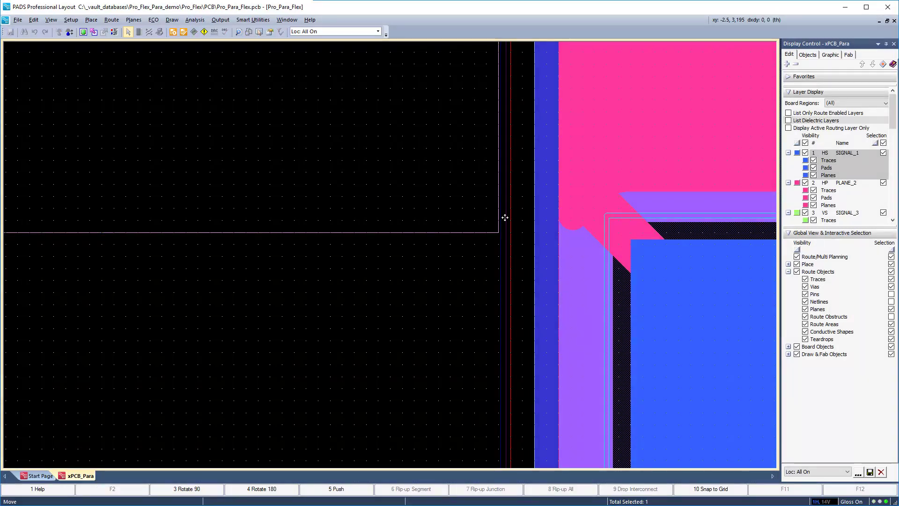
pyautogui.click(505, 218)
pyautogui.scroll(-10, 505, 217)
pyautogui.hotkey('ctrl', 'q')
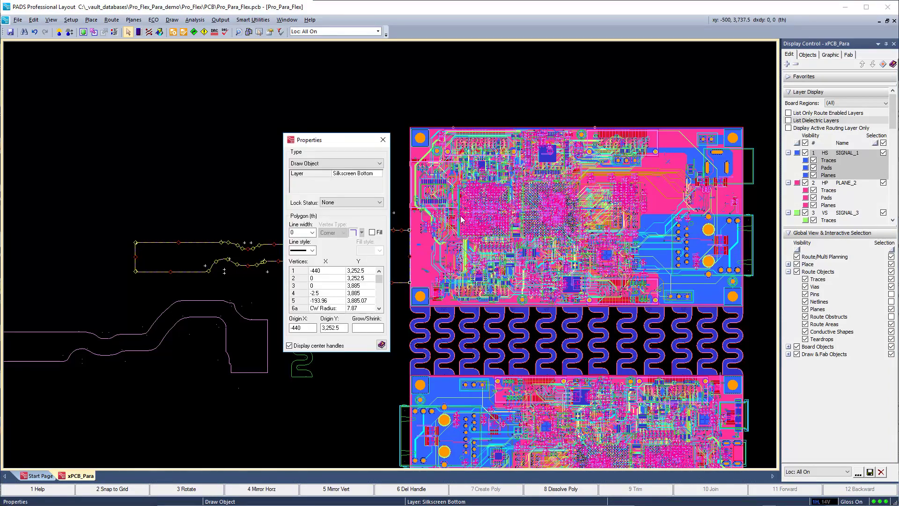
# - Make the shape a Flex-type board outline, Flex_Cable_1, limited to the CoverTop–CoverBottom flex layers
pyautogui.click(381, 162)
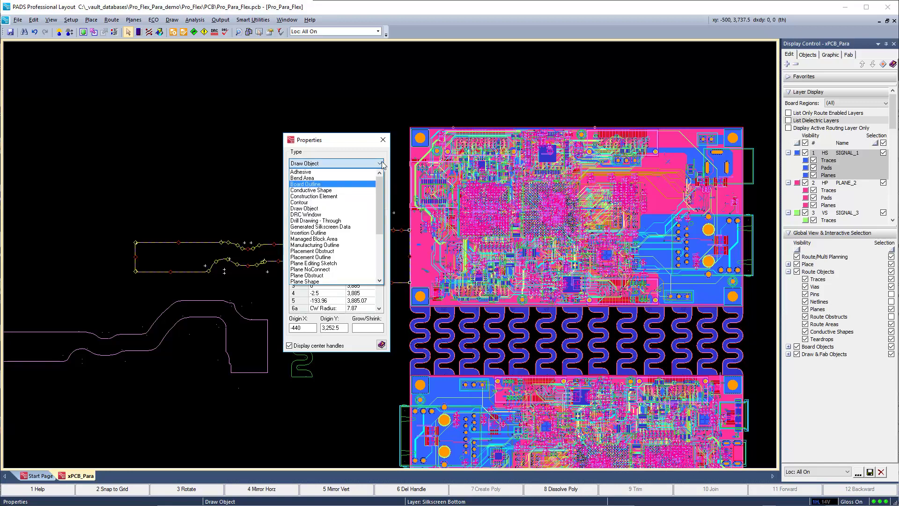
pyautogui.click(346, 184)
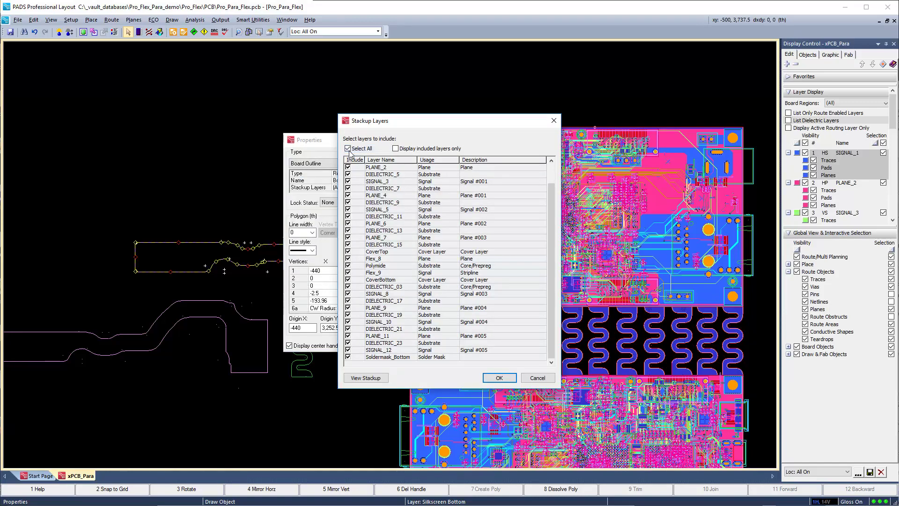
pyautogui.click(348, 148)
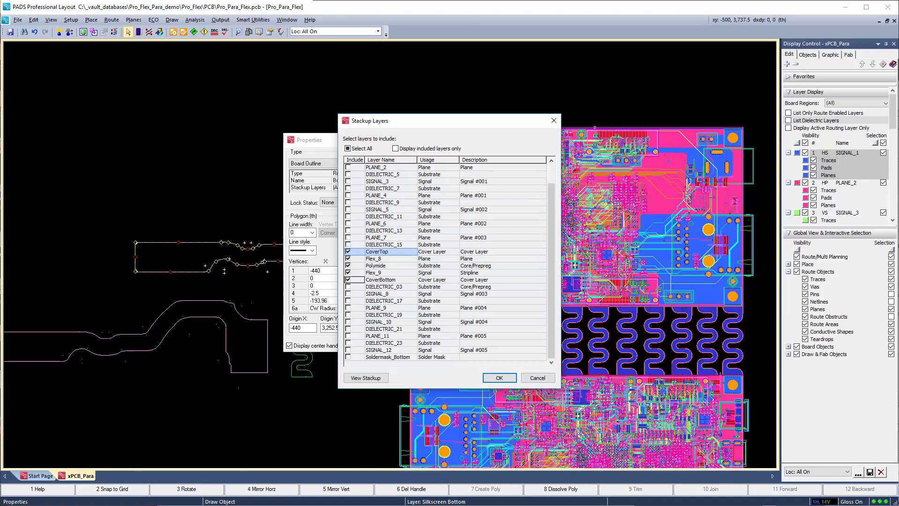
pyautogui.click(377, 258)
pyautogui.click(377, 273)
pyautogui.click(377, 279)
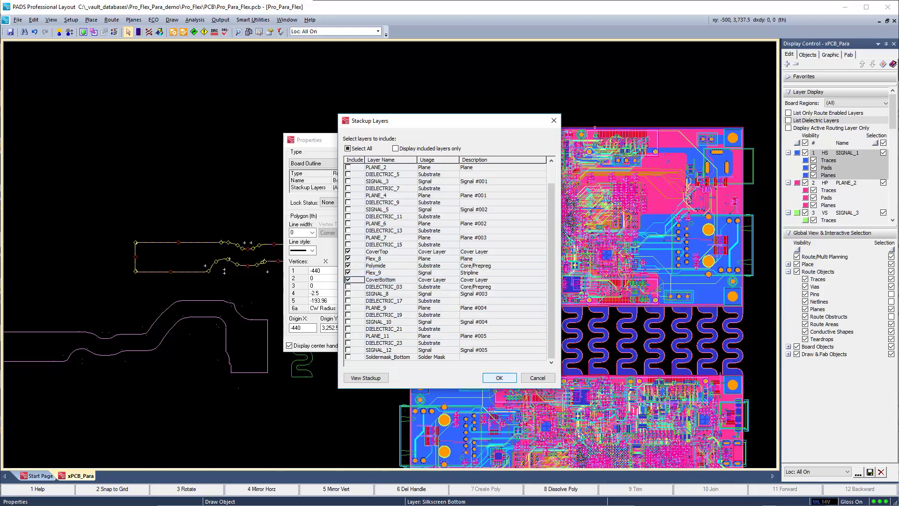
pyautogui.click(499, 378)
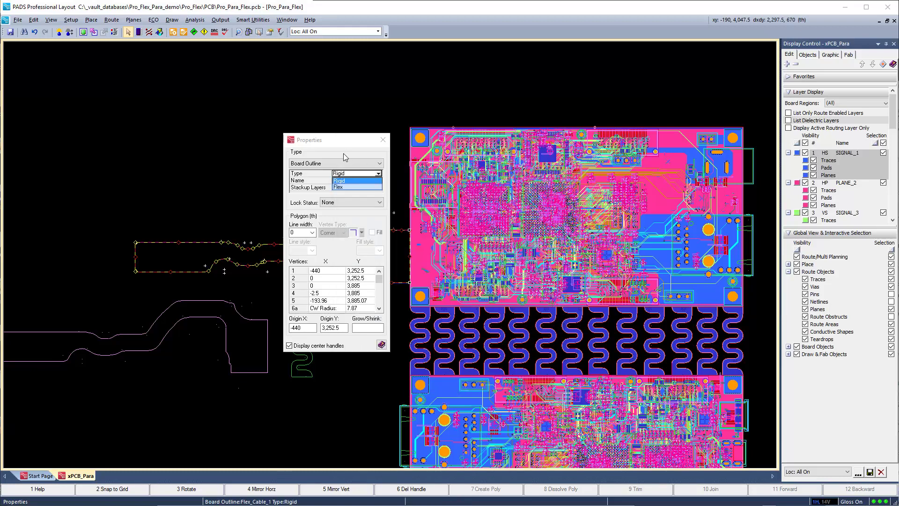
pyautogui.click(339, 186)
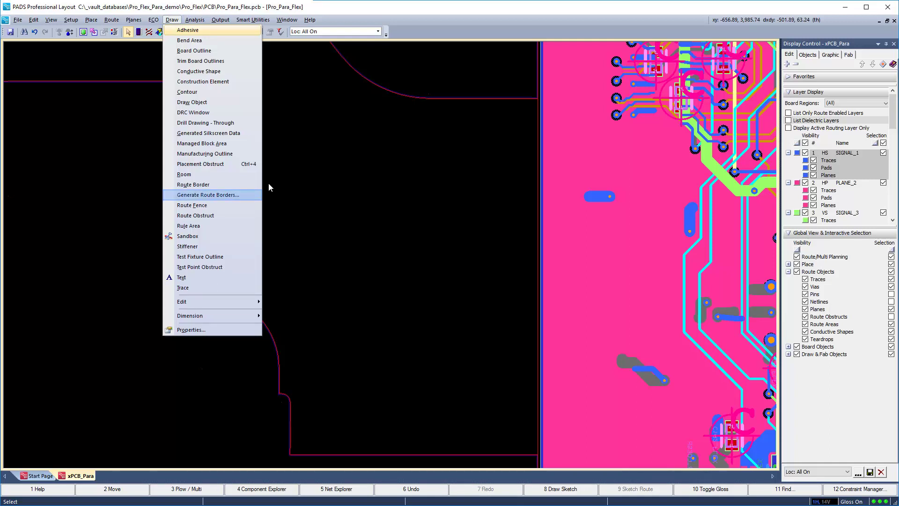
# - Generate a single route border for the whole design, shrunk by 5 th
pyautogui.click(190, 196)
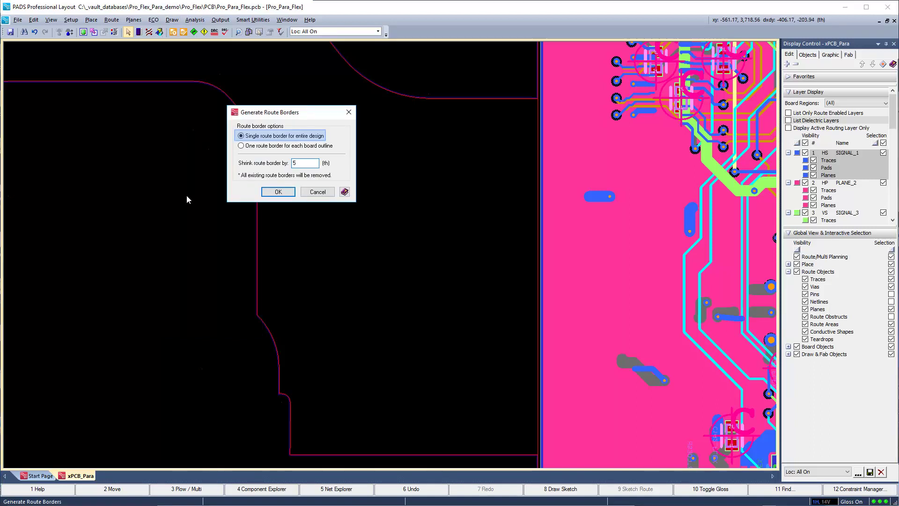
pyautogui.press('Tab')
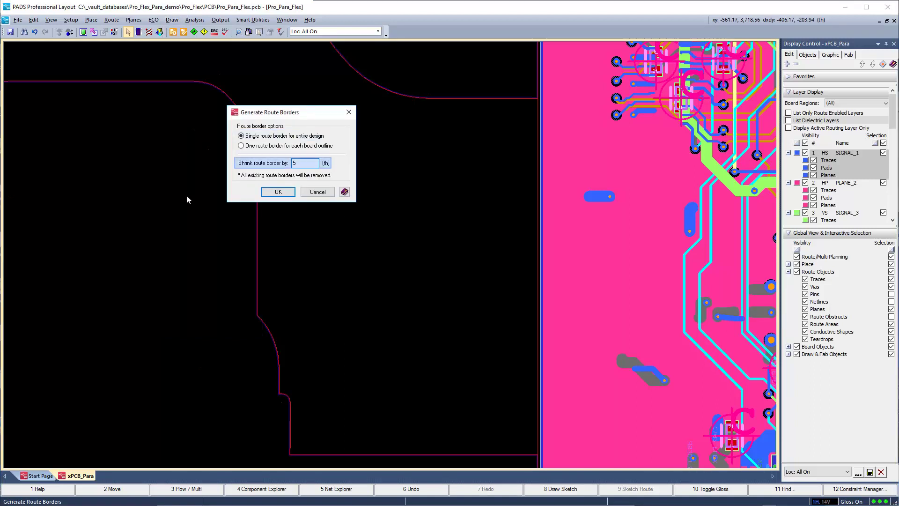
pyautogui.press('Tab')
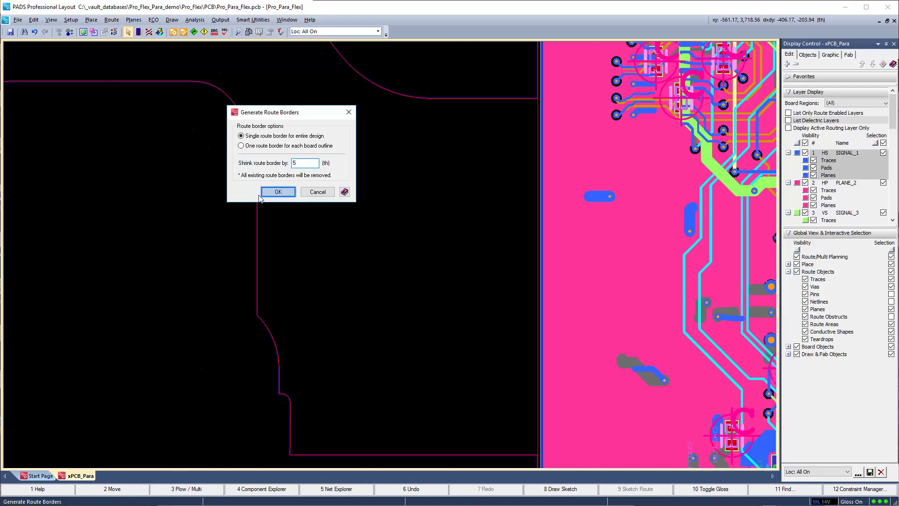
pyautogui.click(278, 192)
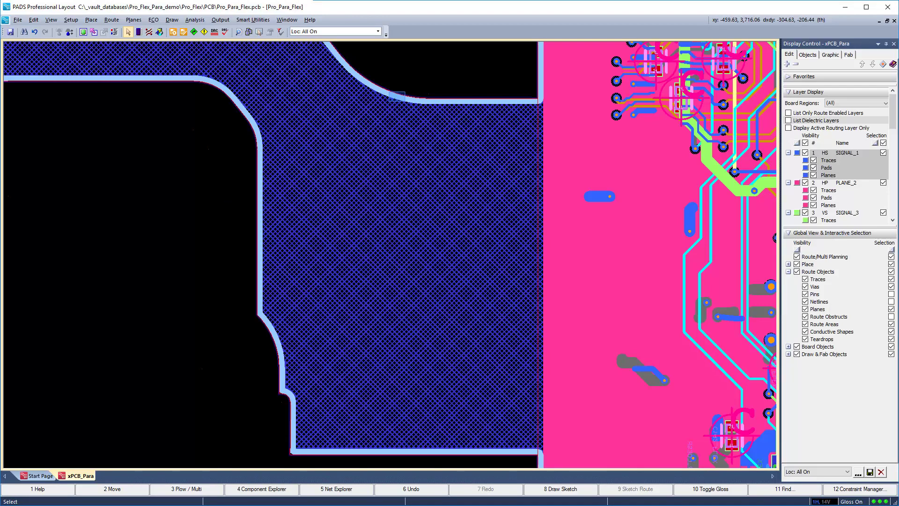
# - Set the new route border's line width to 0
pyautogui.doubleClick(262, 234)
pyautogui.write('0')
pyautogui.press('Return')
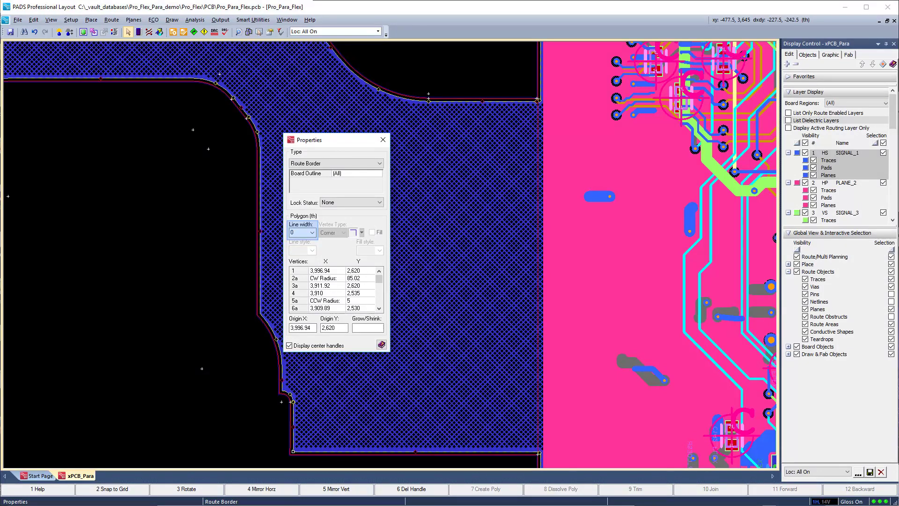
pyautogui.click(383, 139)
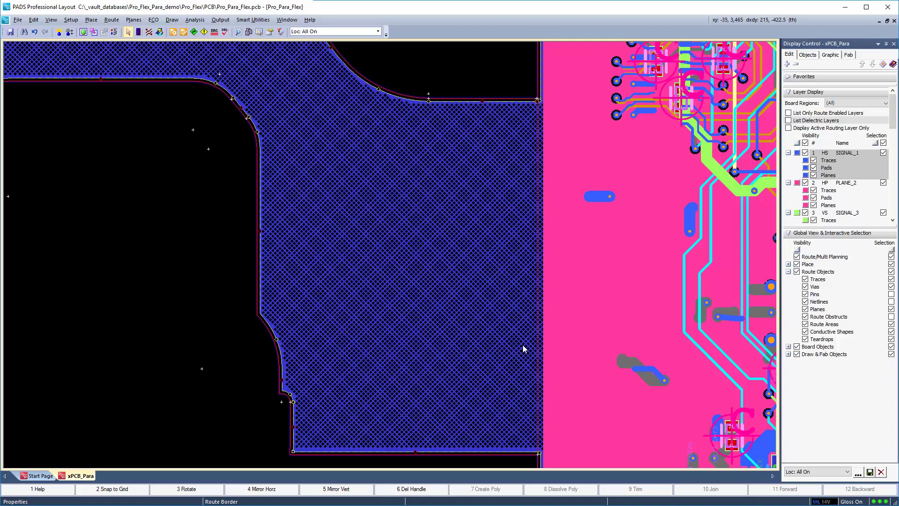
pyautogui.scroll(-5, 523, 349)
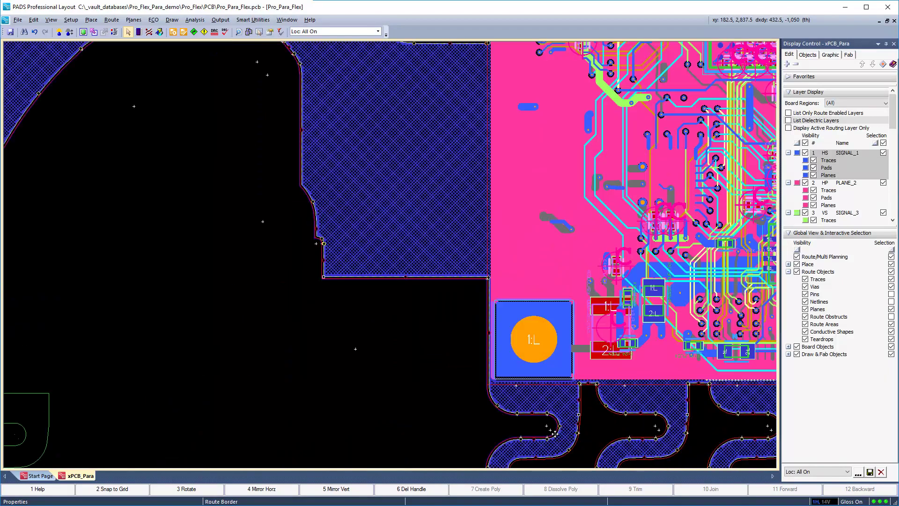
pyautogui.keyDown('ctrl'); pyautogui.scroll(2, 525, 364); pyautogui.keyUp('ctrl')
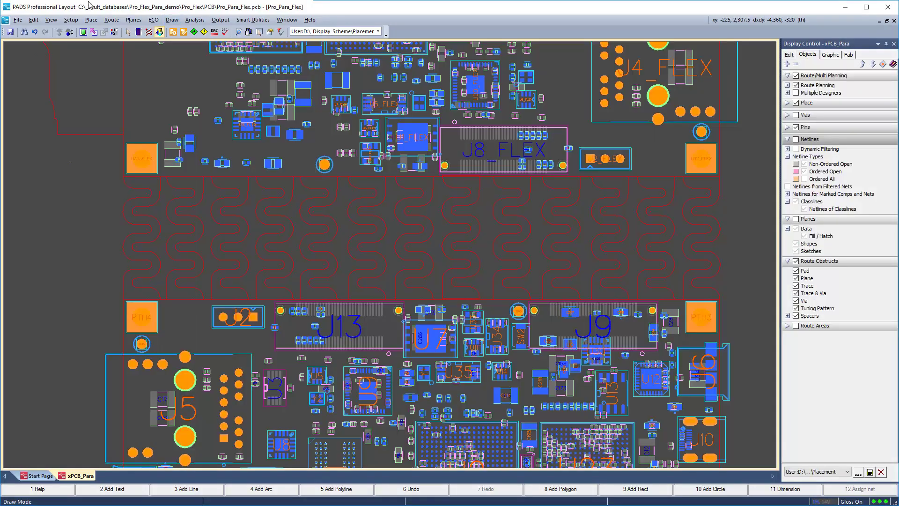
# - Draw a bend area with 150 th radius and 96° angle across the serpentine flex region
pyautogui.click(171, 21)
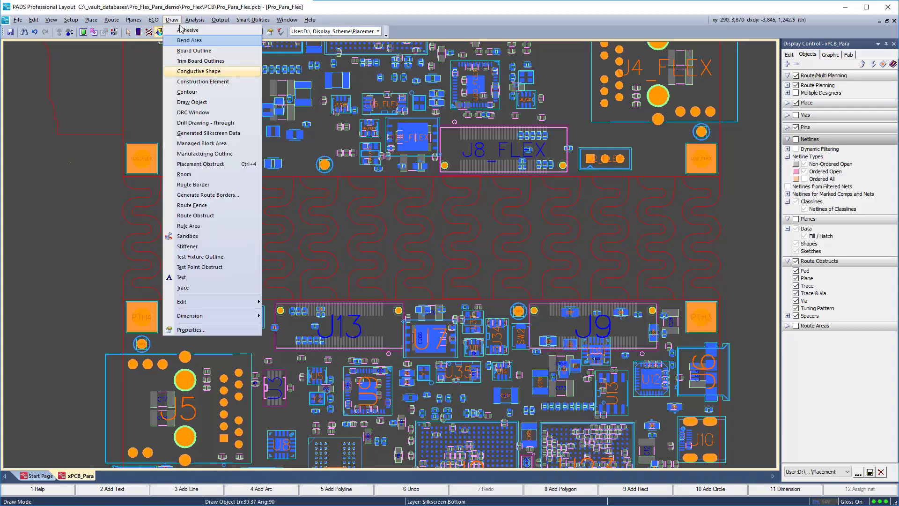
pyautogui.click(182, 41)
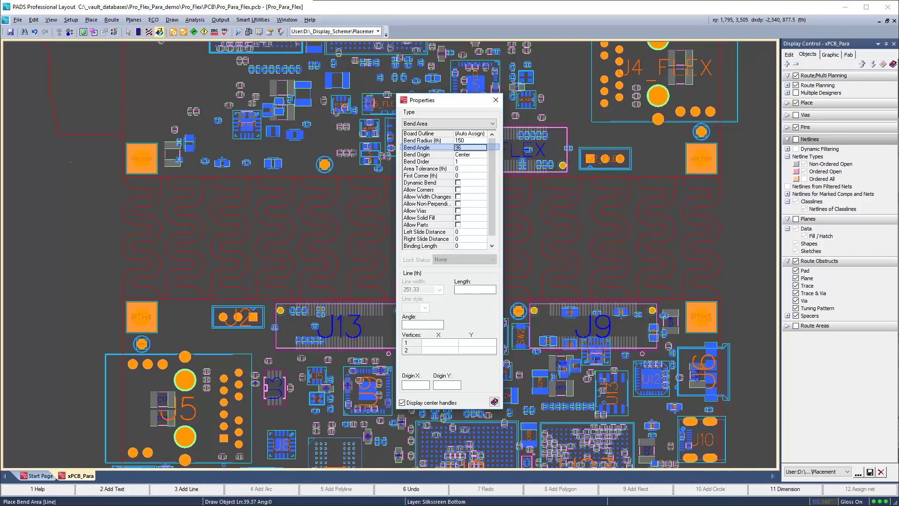
pyautogui.click(120, 228)
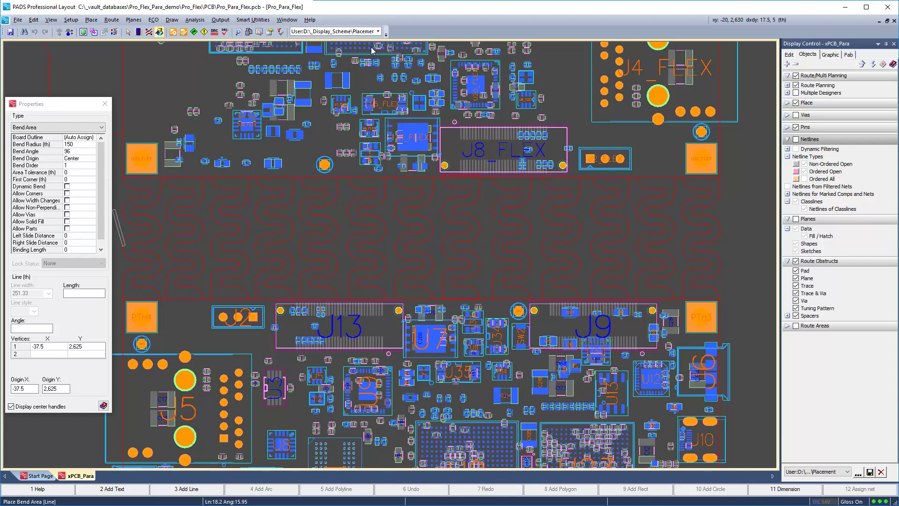
pyautogui.doubleClick(740, 219)
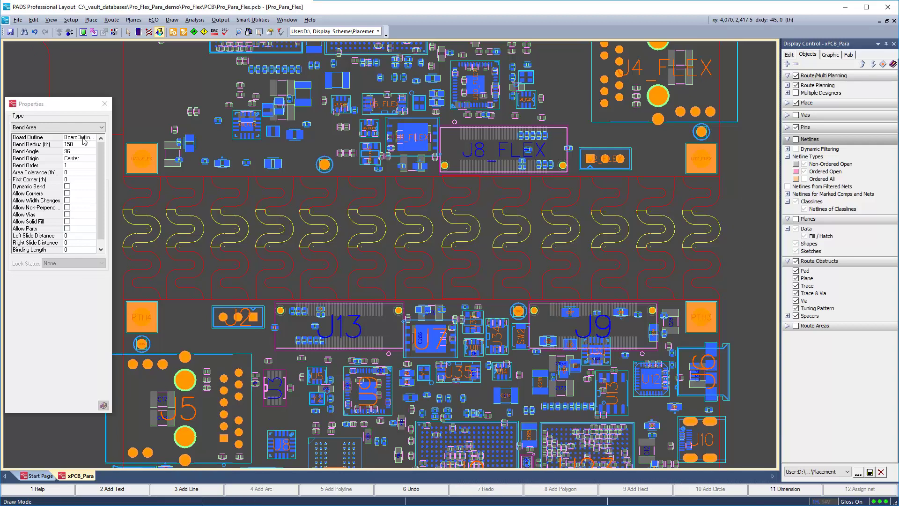
pyautogui.click(282, 22)
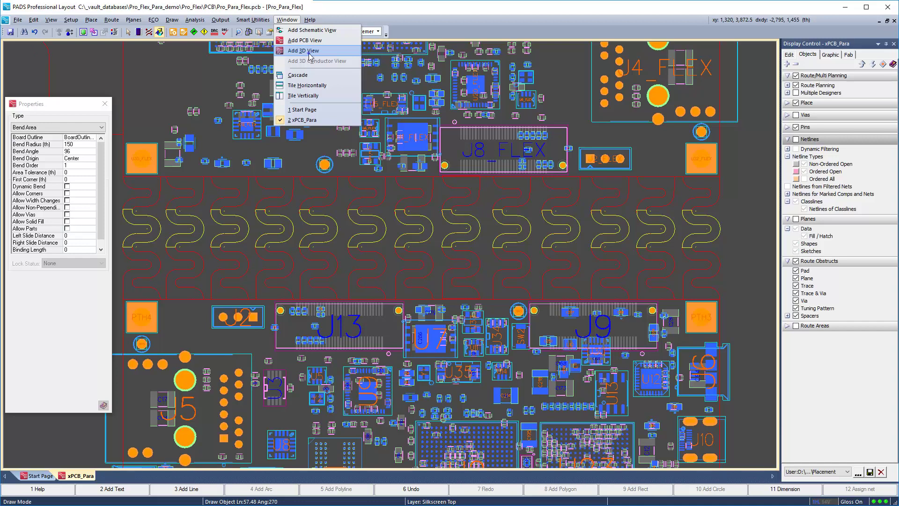
# - Add a 3D view of the board, then check the bend area's properties in the 2D layout
pyautogui.click(309, 52)
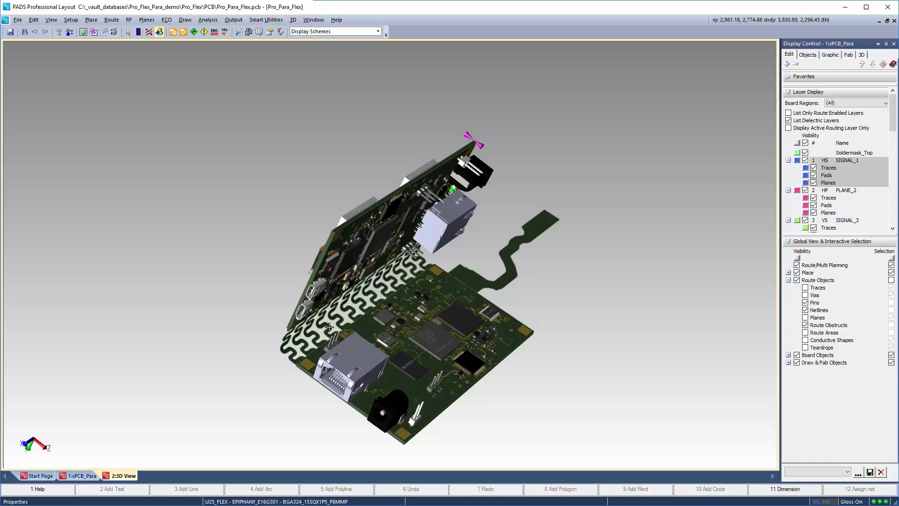
pyautogui.hotkey('ctrl', 'Tab')
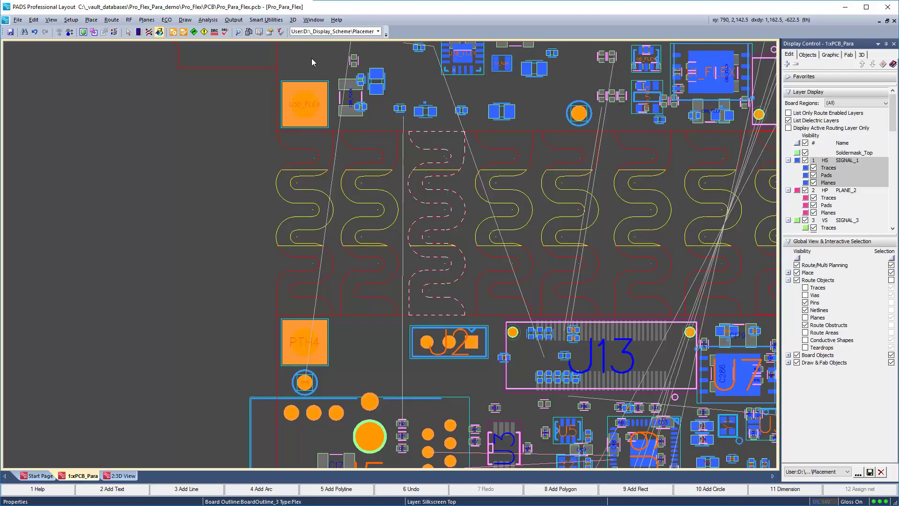
pyautogui.doubleClick(317, 194)
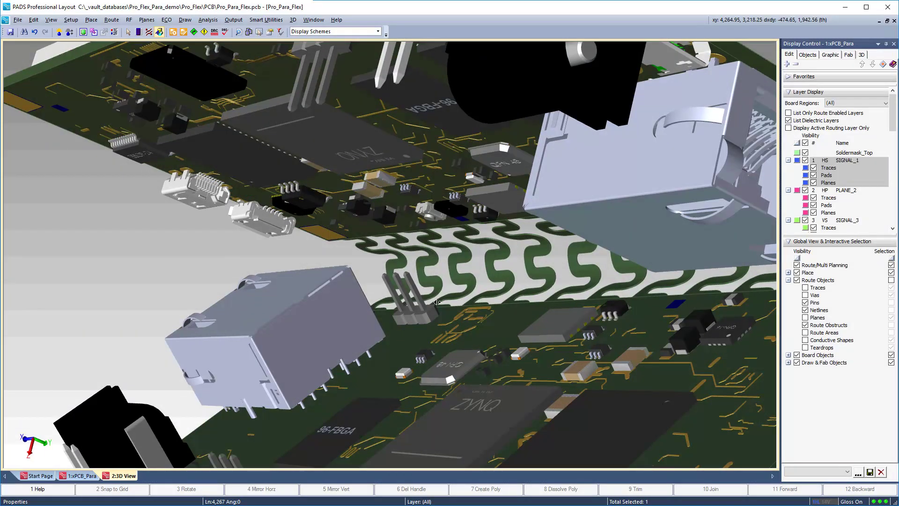
# - Orbit the folded model and start a minimum-distance measurement from the connector
pyautogui.moveTo(437, 302); pyautogui.dragTo(117, 93, button='middle')
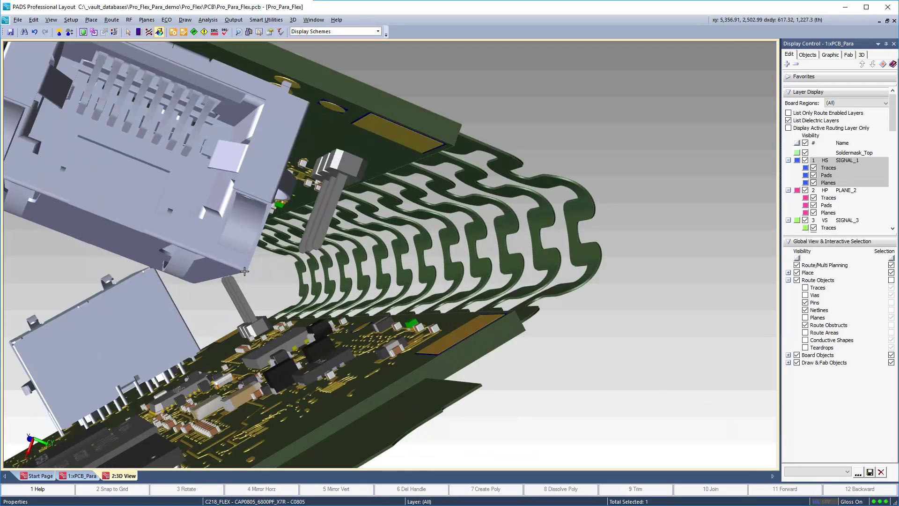
pyautogui.rightClick(299, 167)
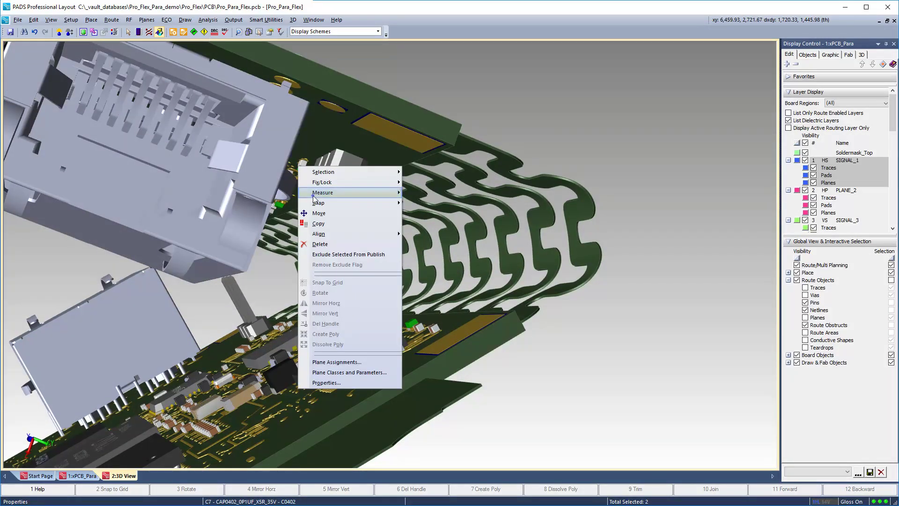
pyautogui.moveTo(313, 197)
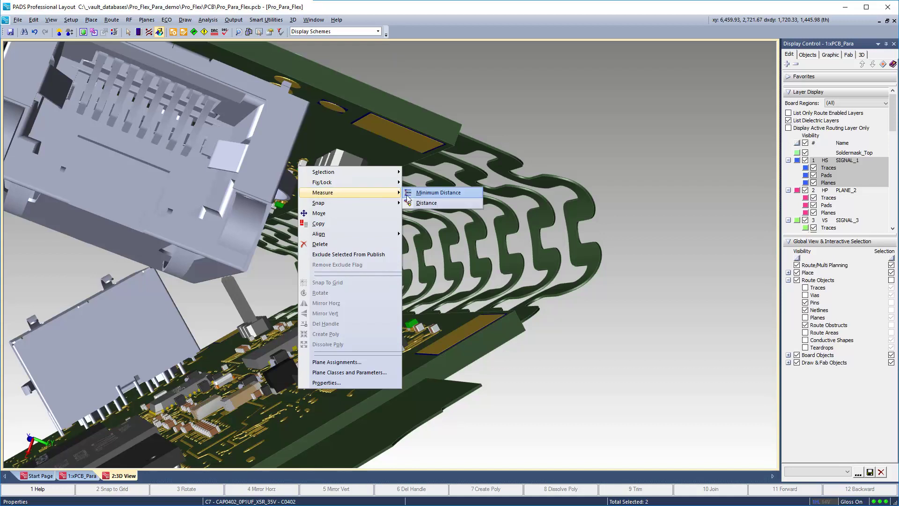
pyautogui.click(436, 193)
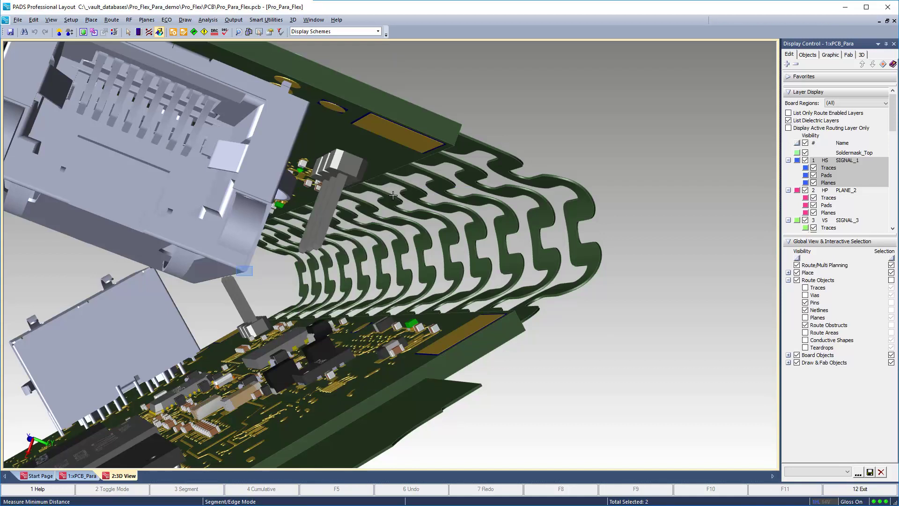
pyautogui.click(244, 271)
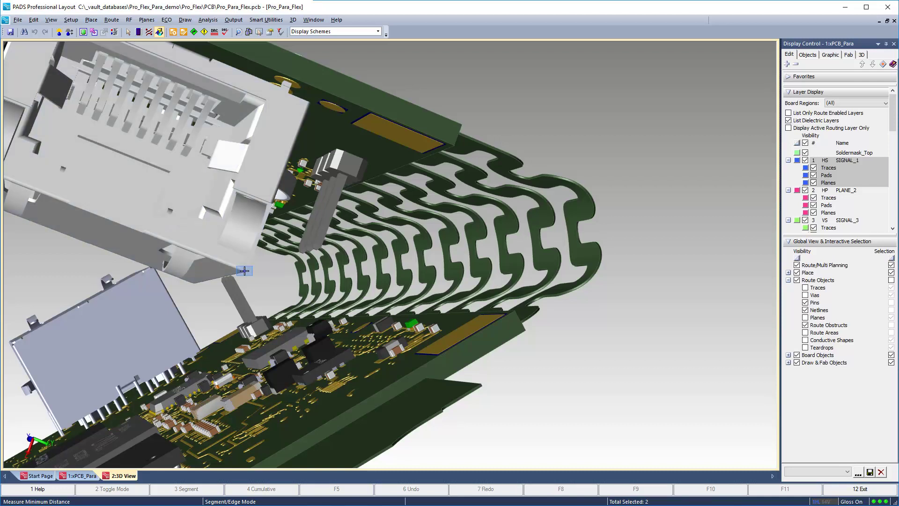